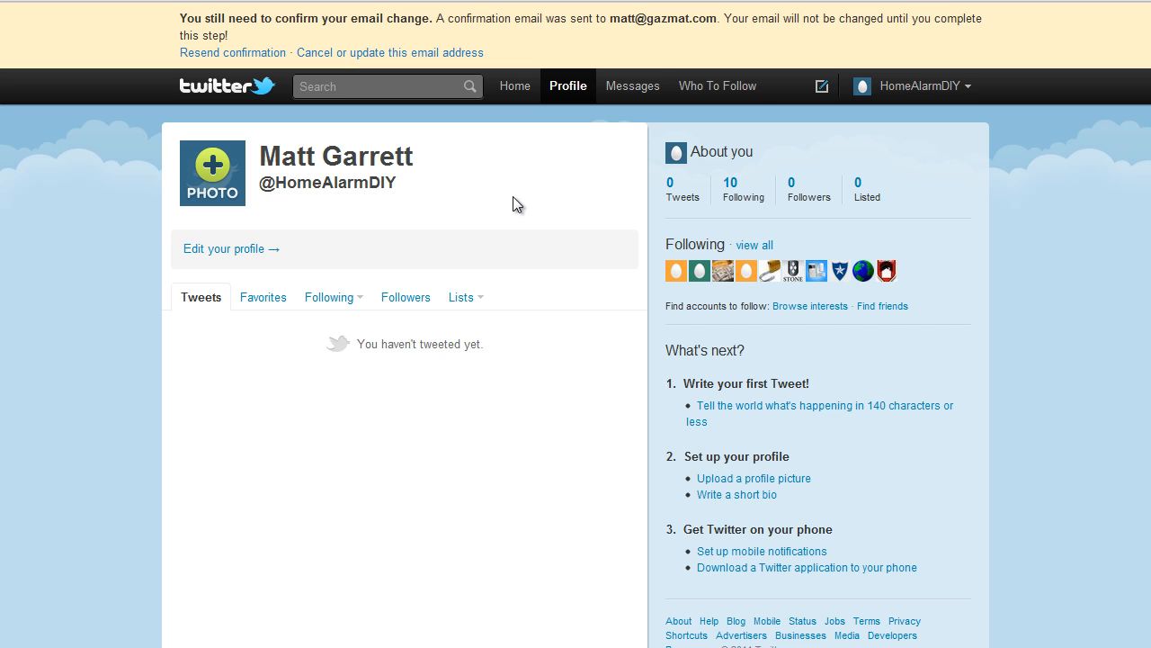
Open the profile editor and review the account, password and mobile settings, including language, time zone, tweet location and privacy options
click(219, 249)
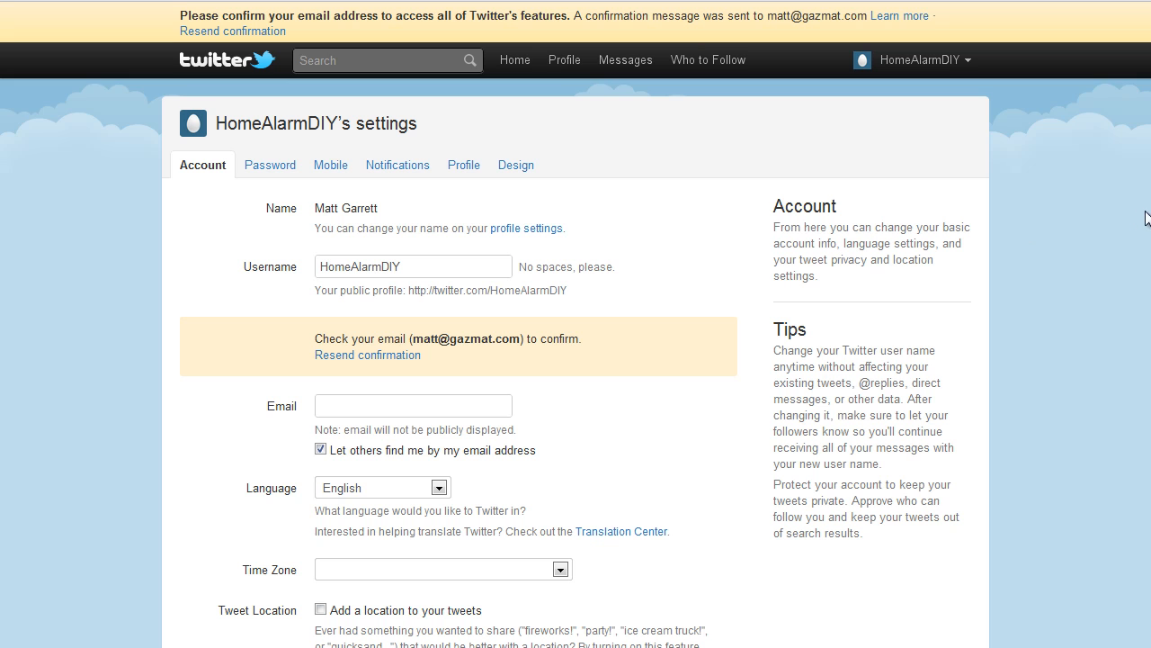
scroll(1142, 225, down, 2)
scroll(1140, 270, down, 1)
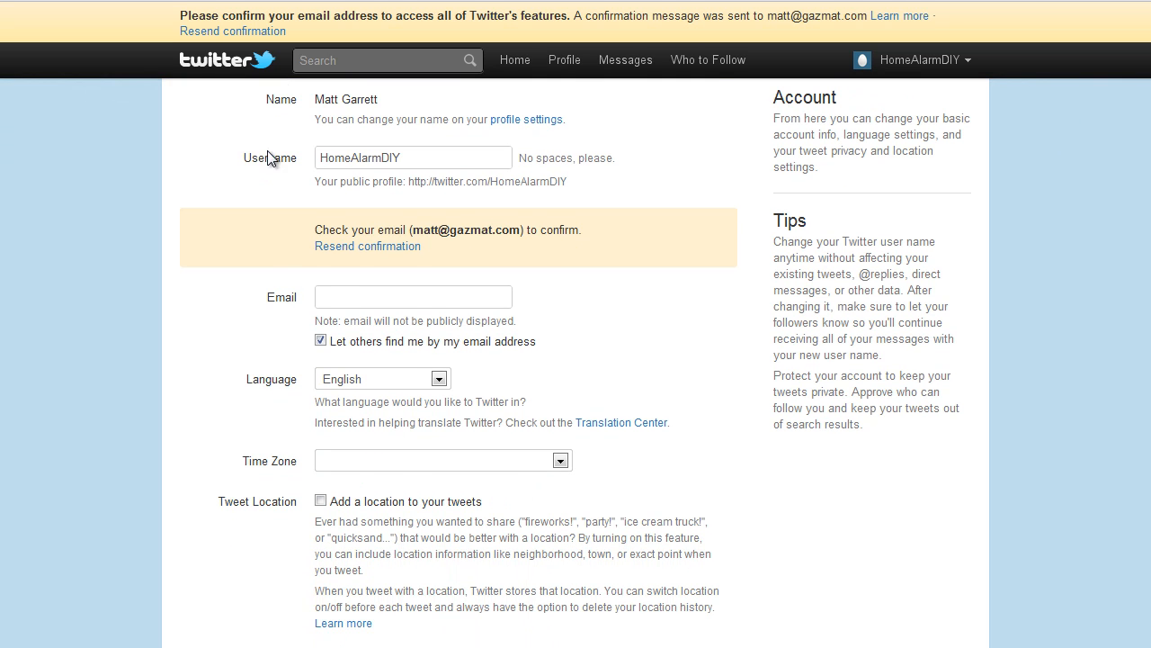
scroll(1143, 355, down, 1)
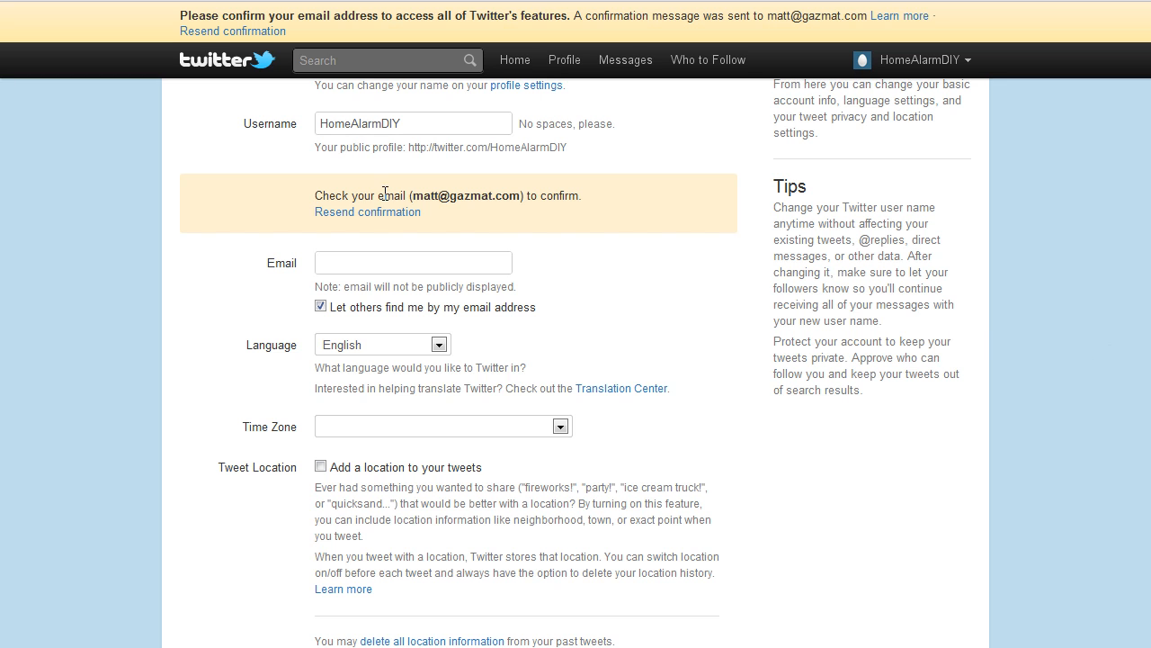
scroll(1110, 400, down, 1)
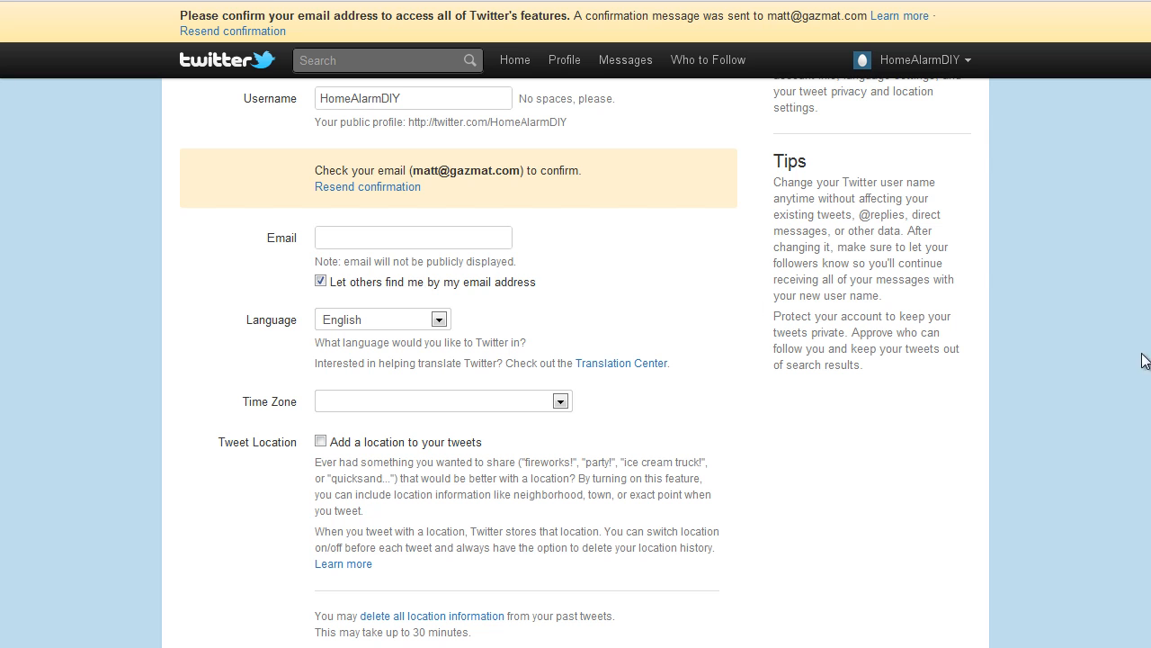
scroll(1142, 360, down, 1)
scroll(576, 358, down, 2)
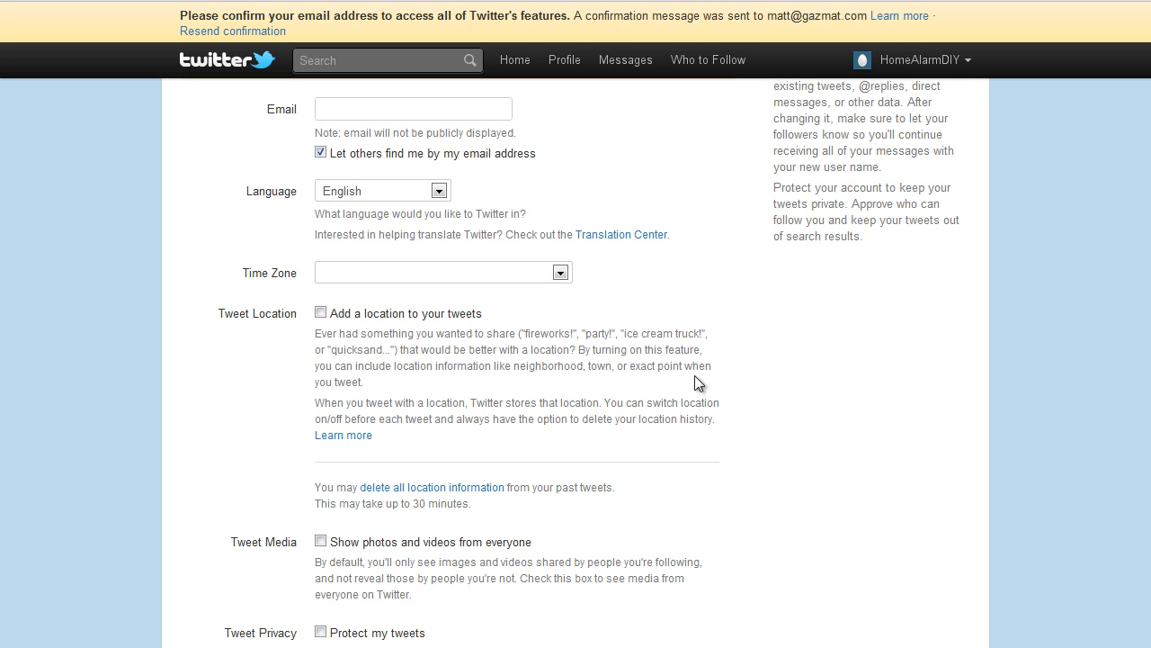
scroll(1125, 426, down, 4)
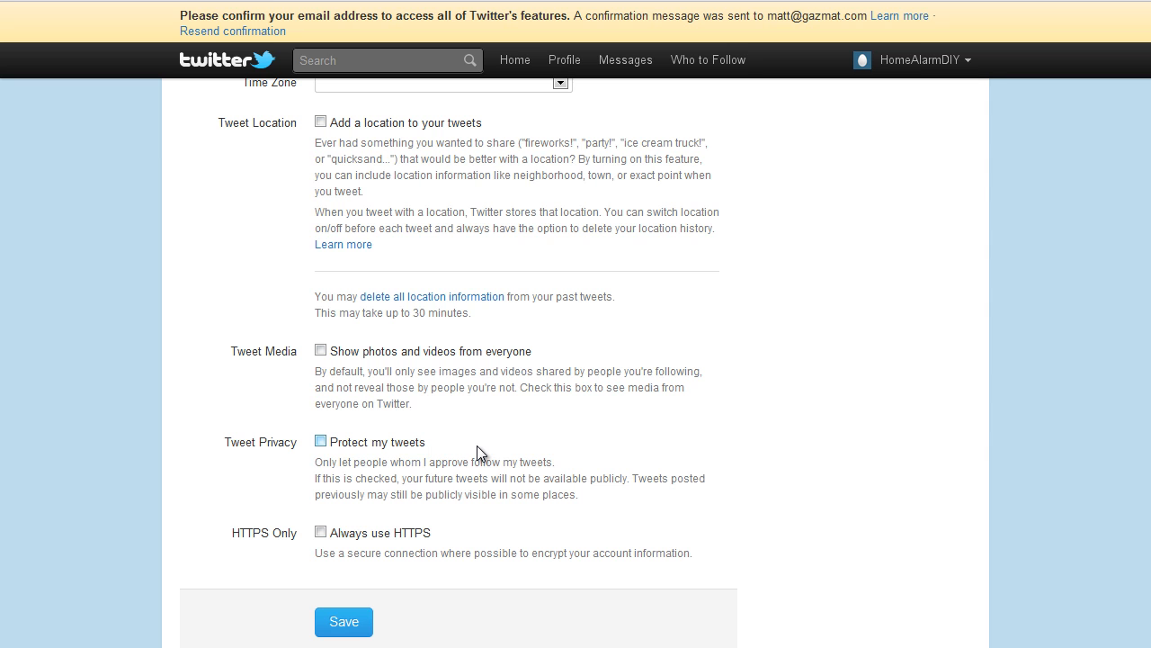
scroll(483, 435, up, 5)
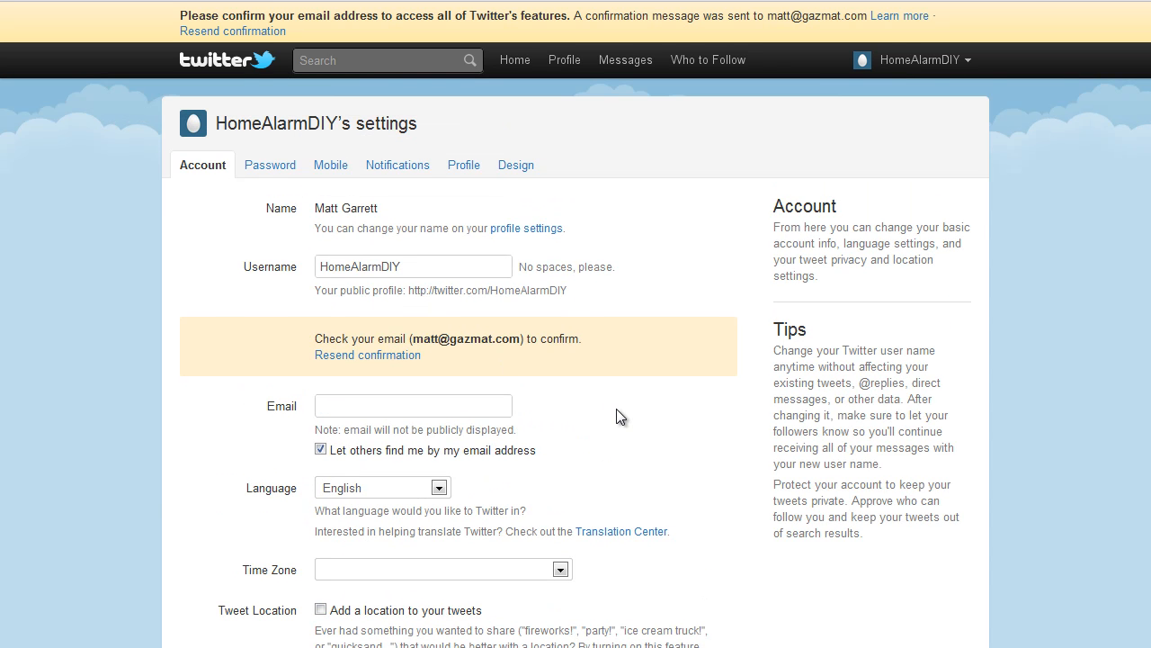
click(280, 173)
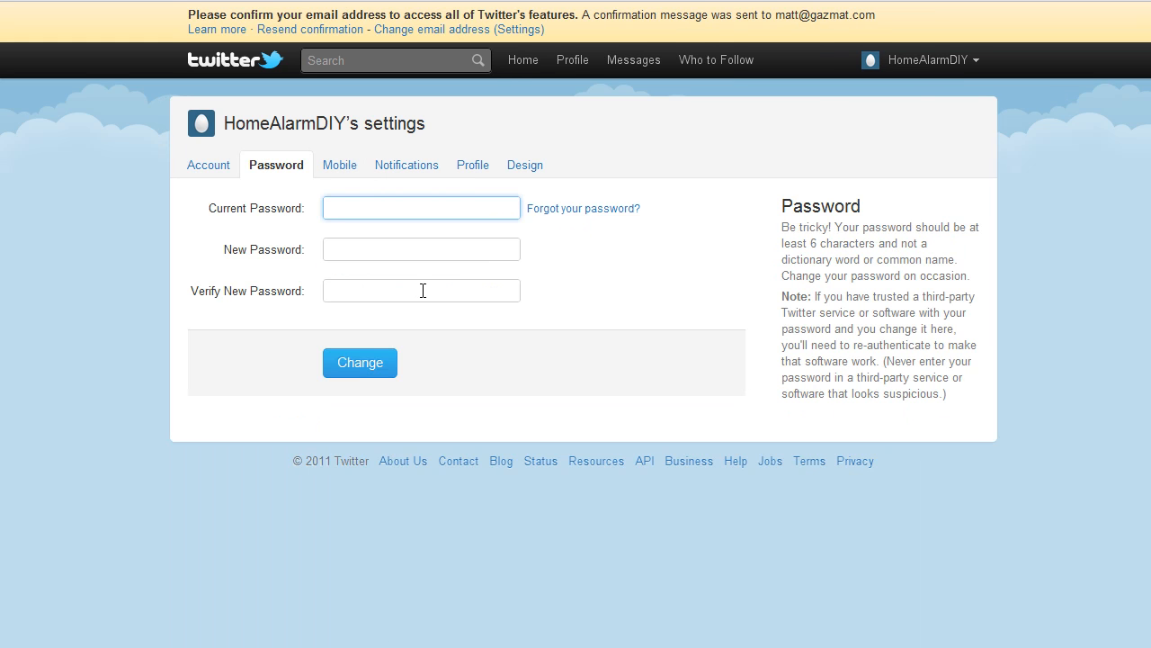
click(345, 171)
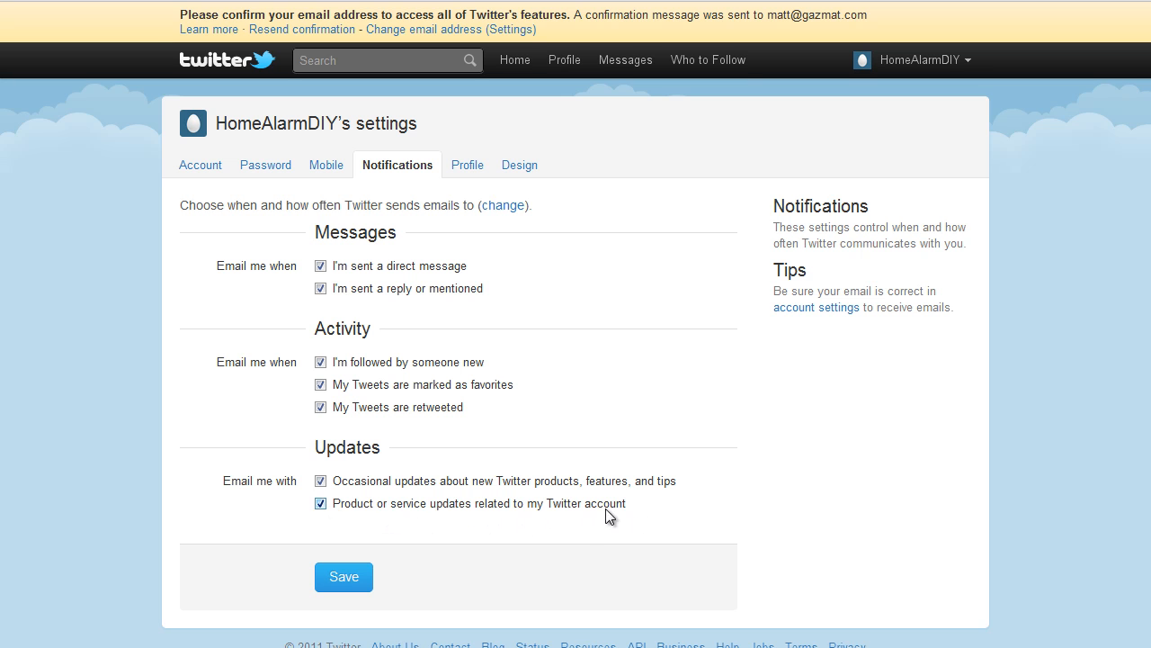
Turn off all email notifications except product or service updates related to the account, and save the notification settings
click(320, 481)
click(320, 407)
click(321, 384)
click(320, 362)
click(320, 266)
click(320, 266)
click(320, 266)
click(345, 580)
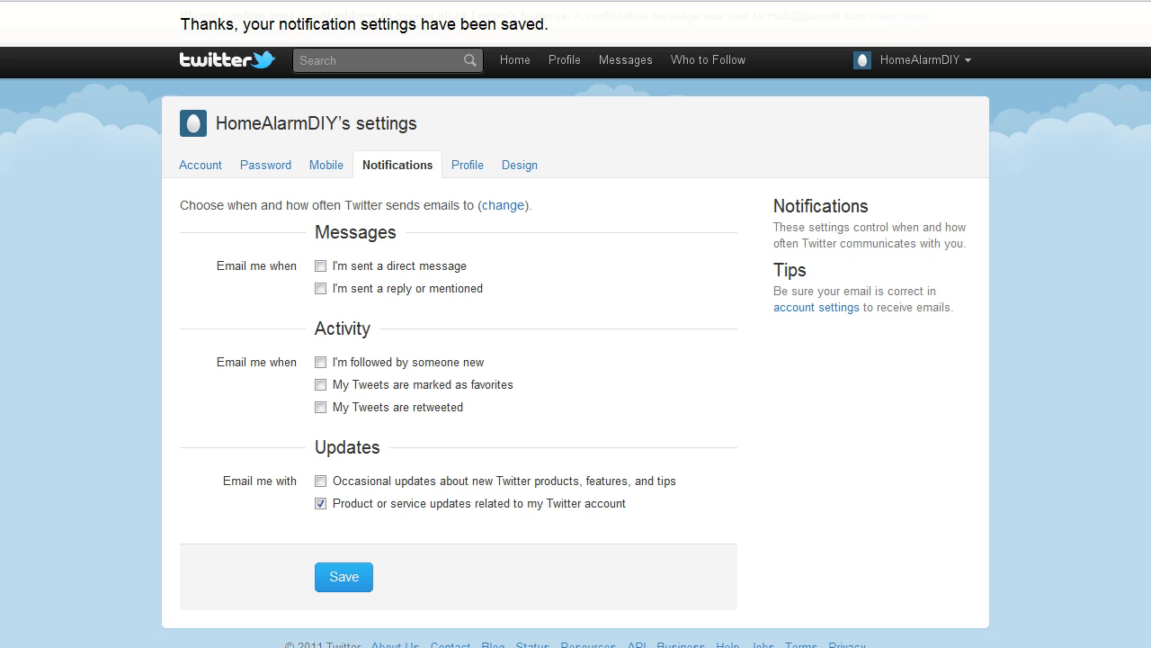
Choose seccameras3.jpg from the homealarmsystemsdoityourself.com folder as the profile picture
click(458, 170)
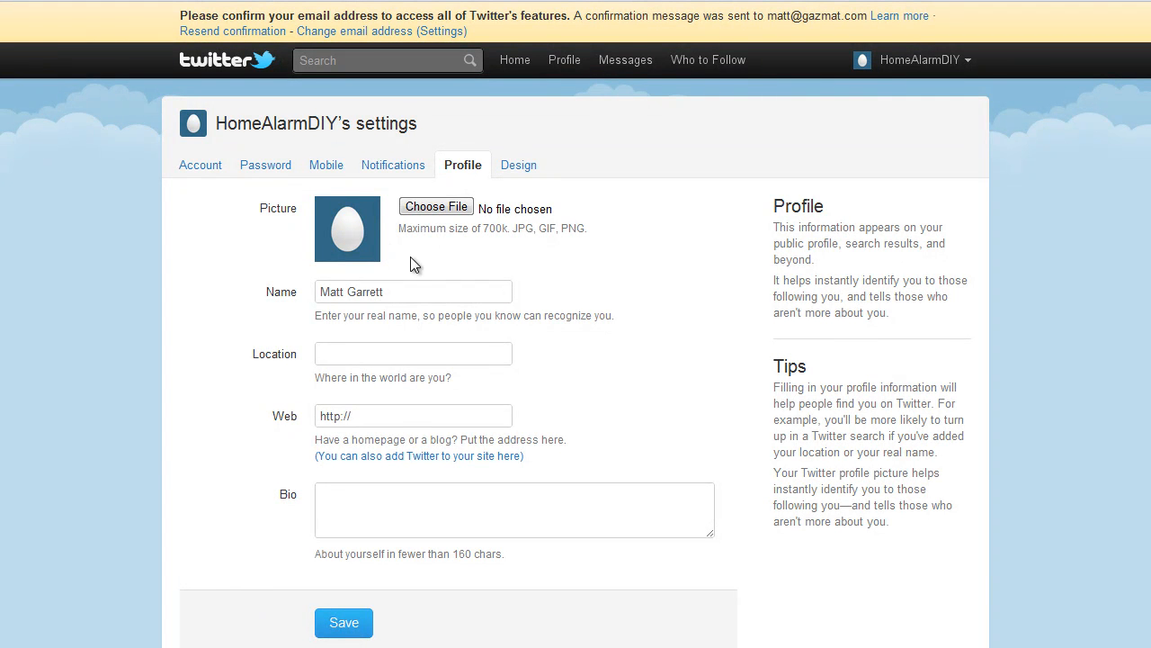
click(437, 209)
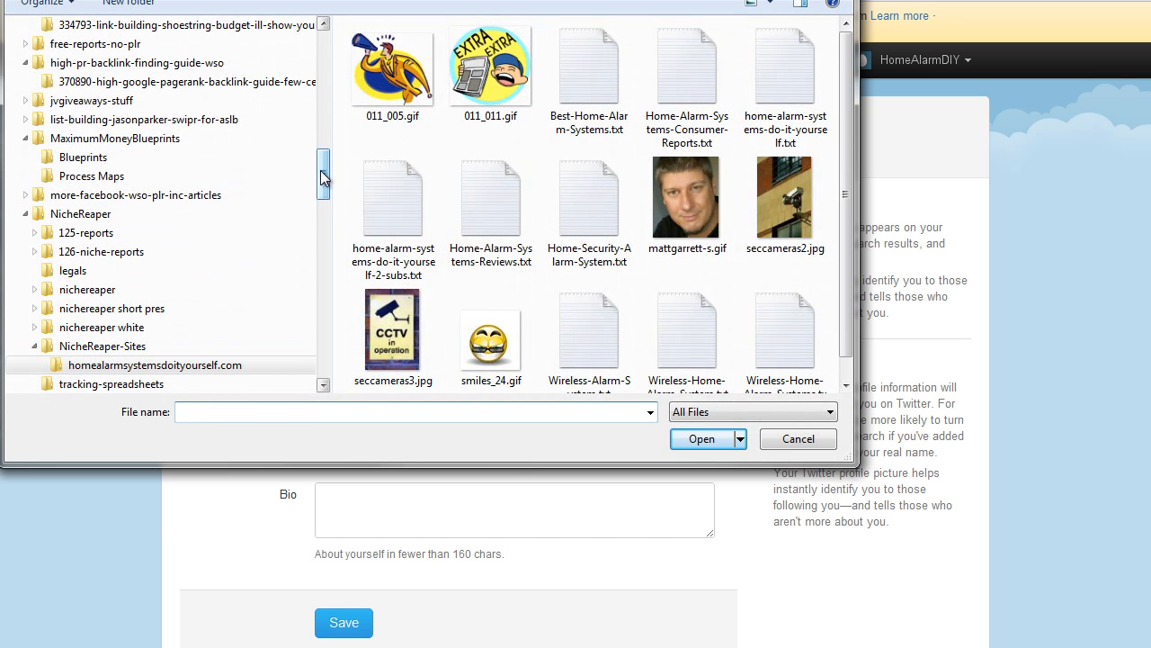
scroll(323, 186, down, 1)
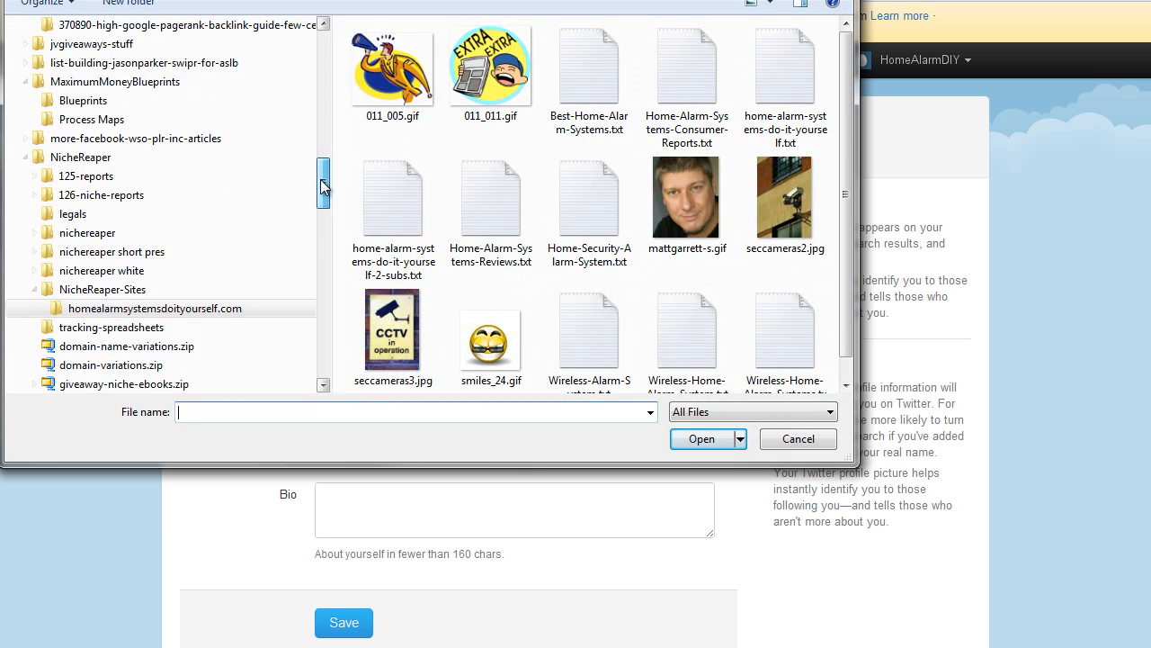
click(108, 308)
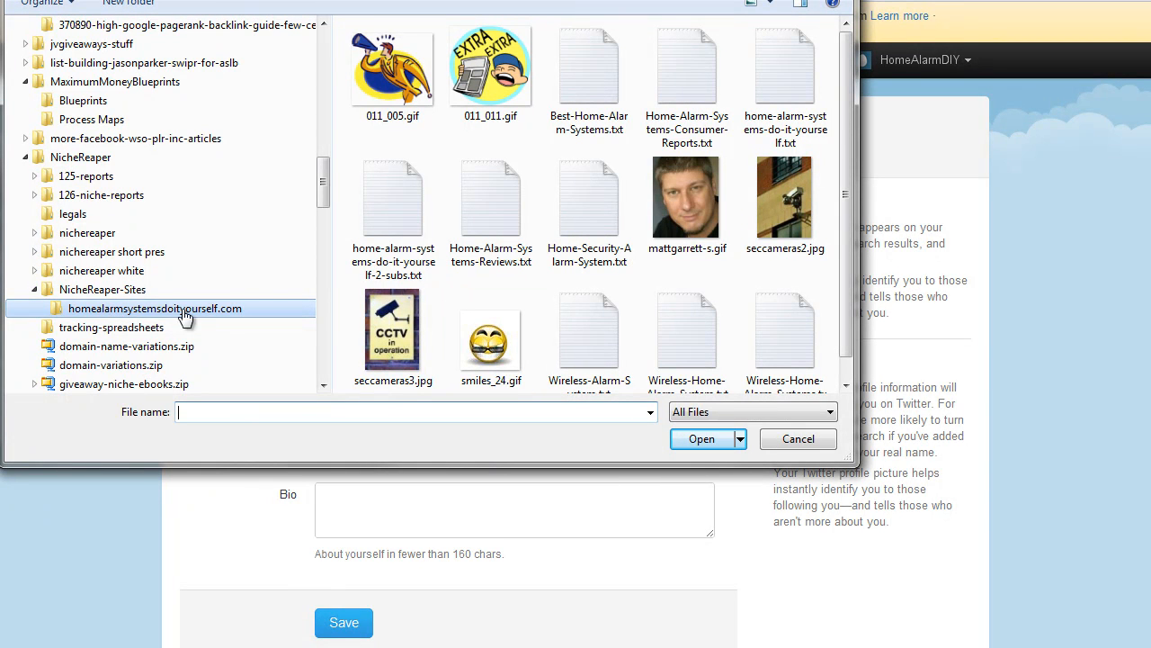
mouse_move(846, 107)
mouse_down()
mouse_move(845, 134)
mouse_move(843, 101)
mouse_up()
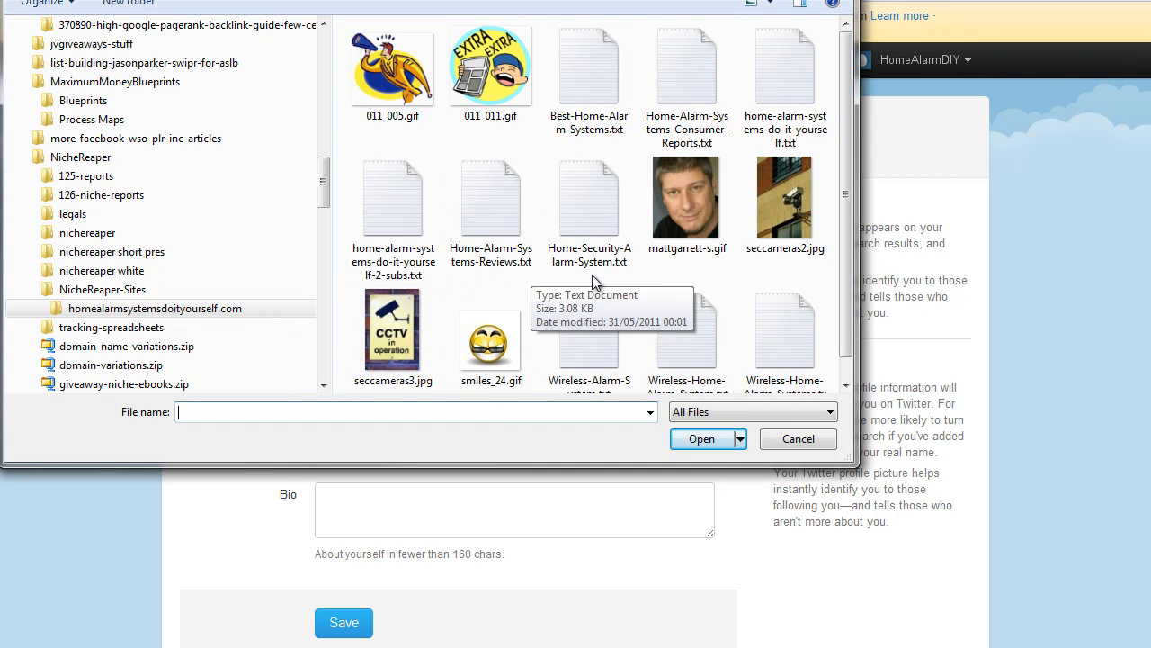
click(407, 331)
double_click(406, 331)
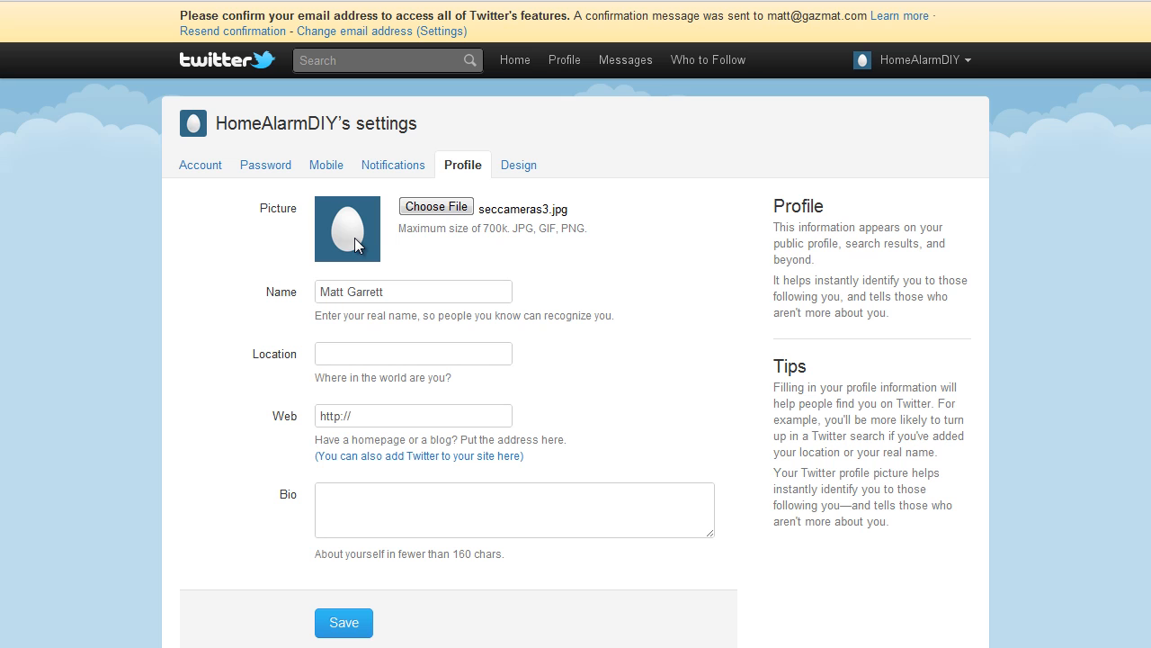
click(369, 358)
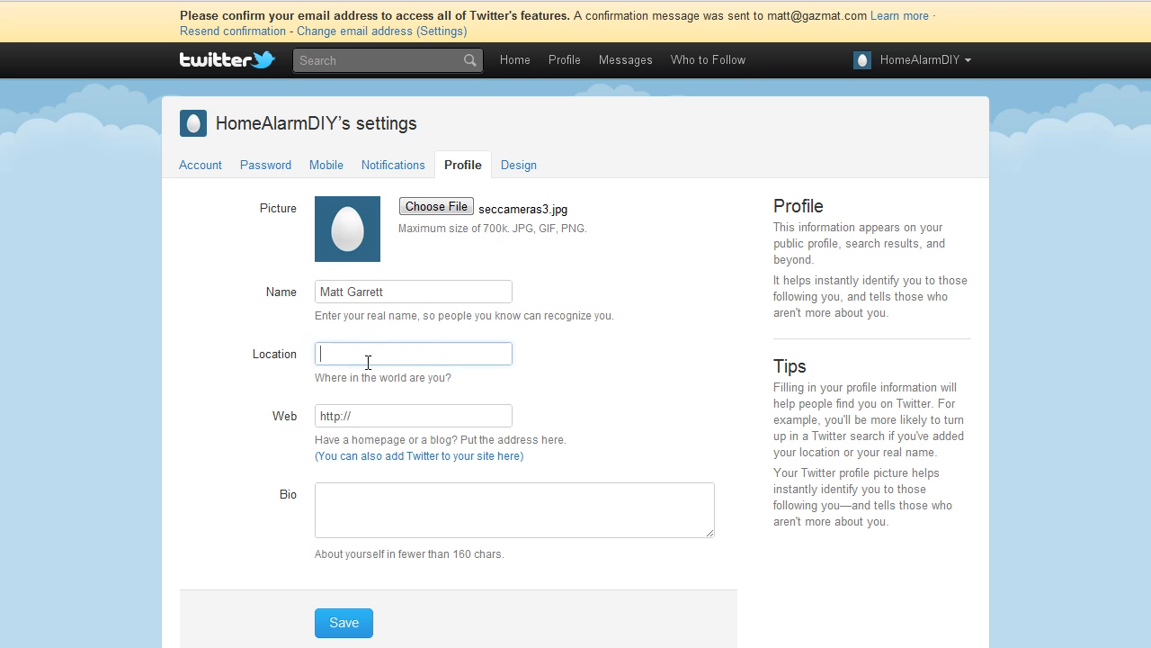
text(USA)
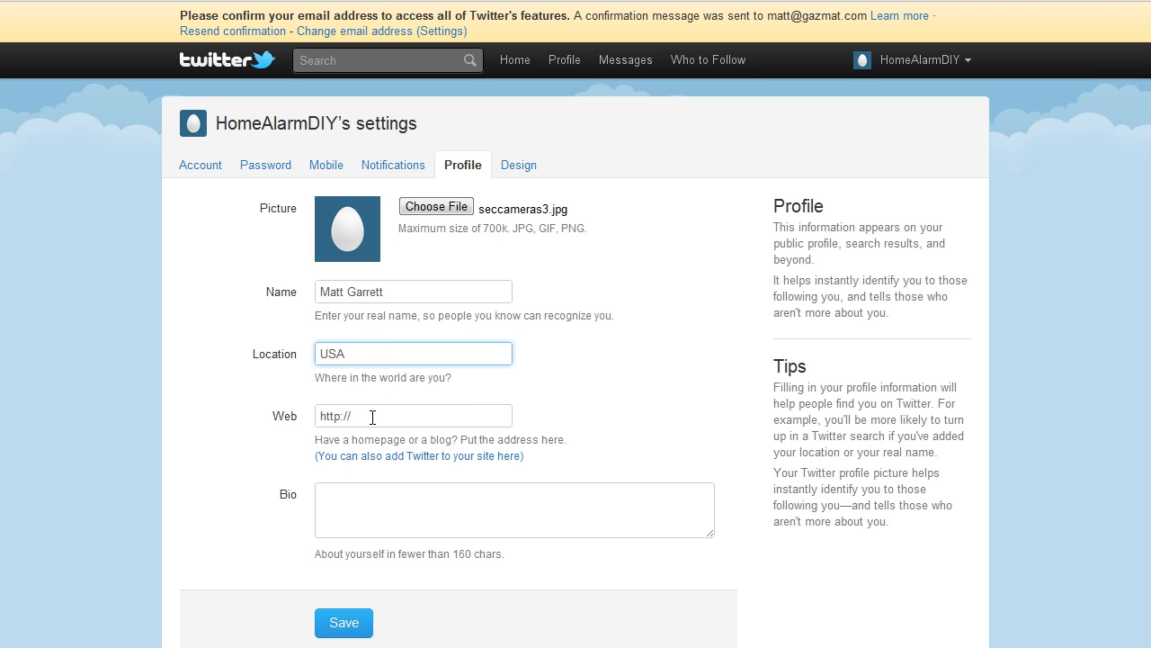
key(Tab)
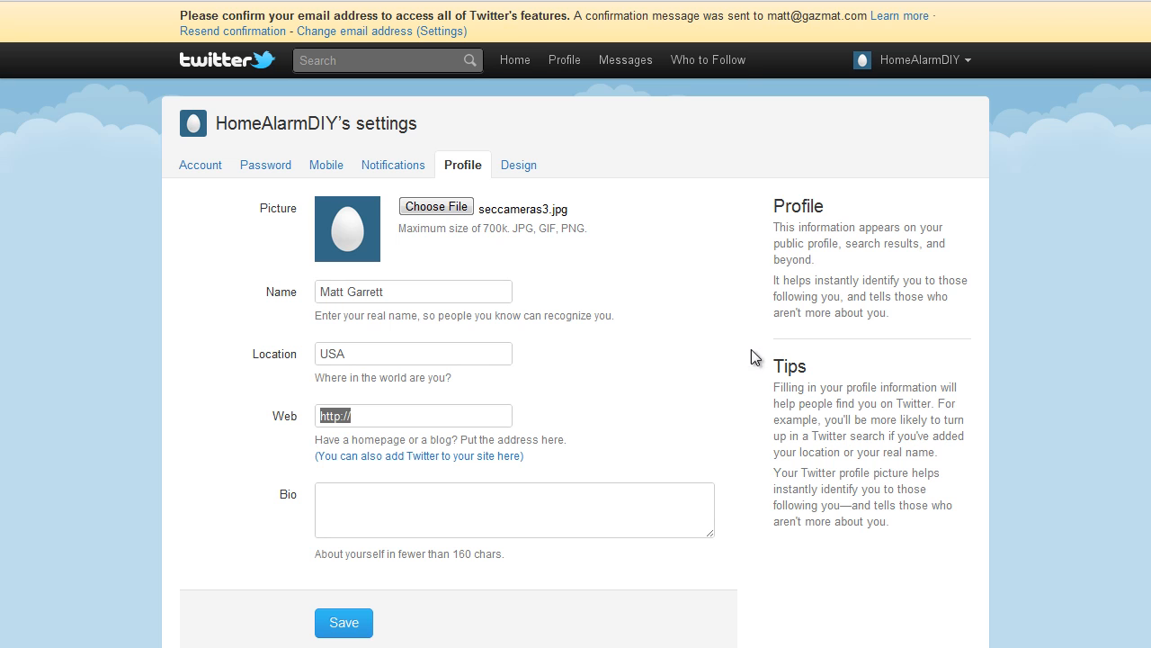
click(362, 419)
drag(379, 417, 317, 417)
click(365, 416)
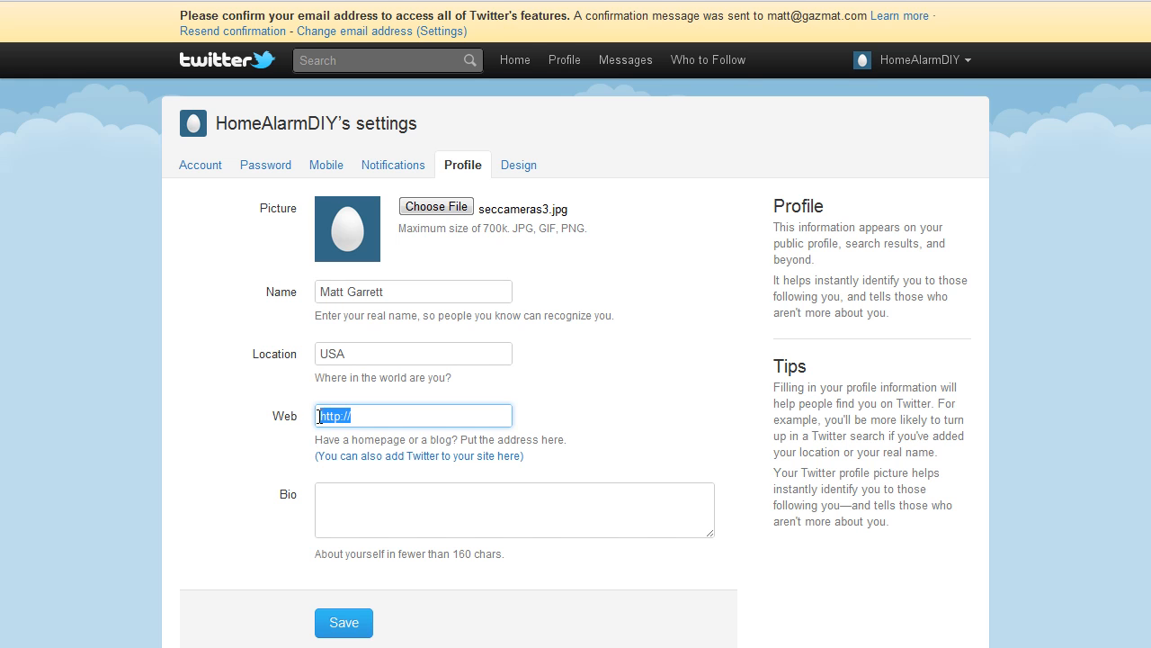
key(ctrl+v)
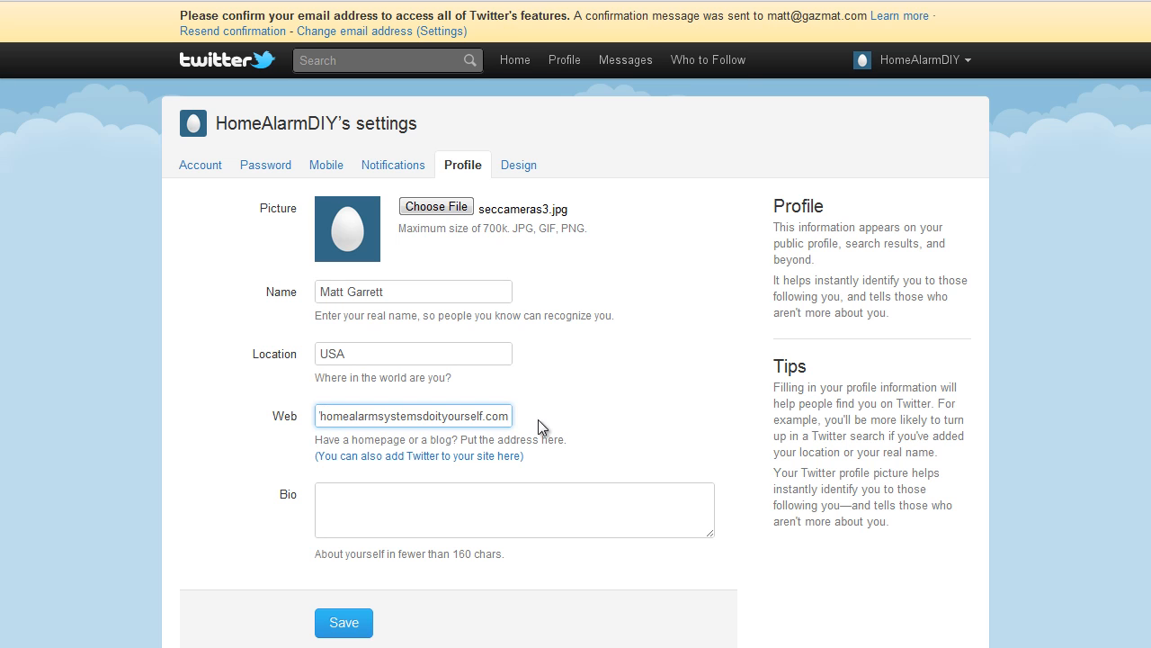
drag(400, 415, 313, 415)
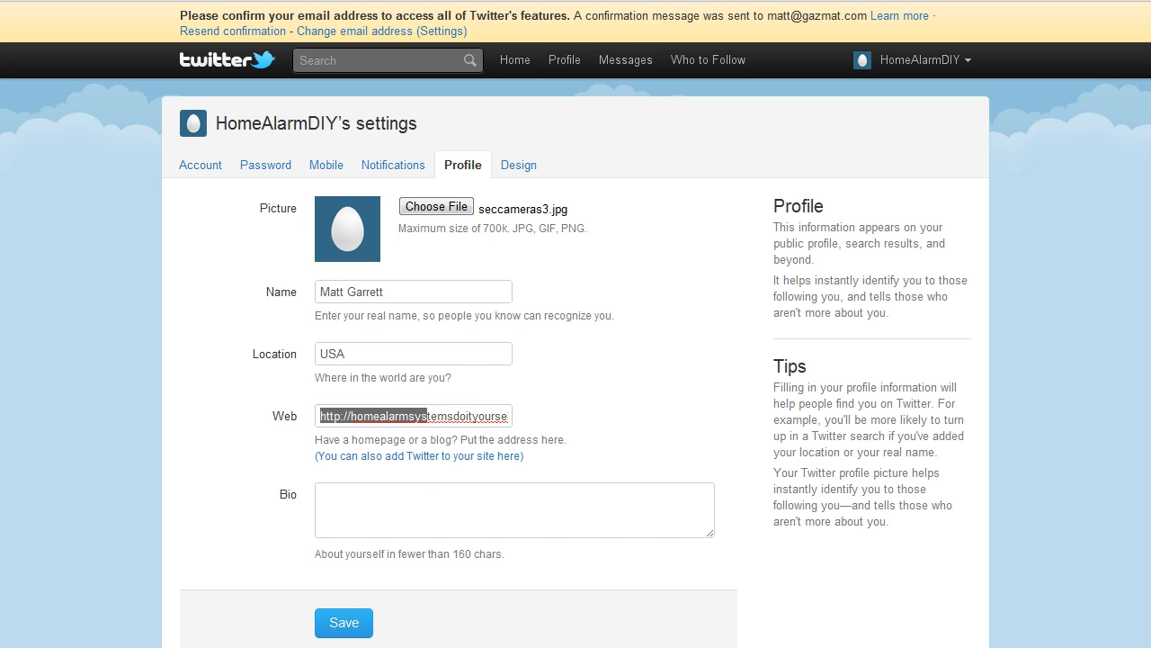
click(534, 501)
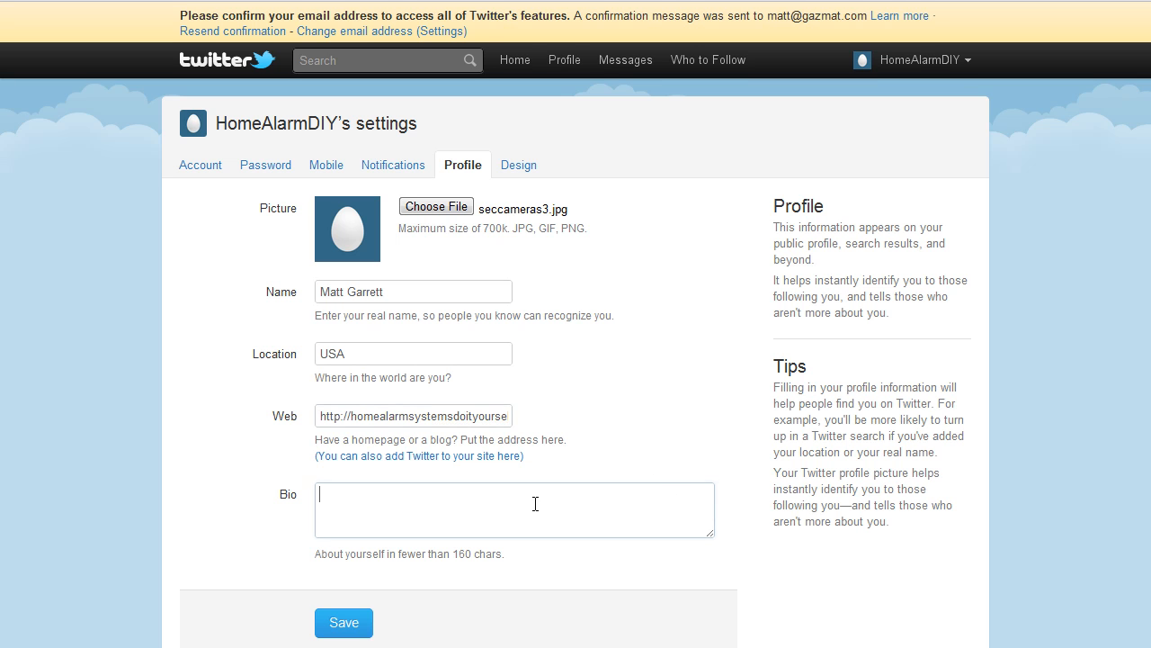
text(Keep up with the latest news on Home Alarm Systems & how to "do it yourself", check out my blog here: - http://http://homealarmsystemsdoityourself.com)
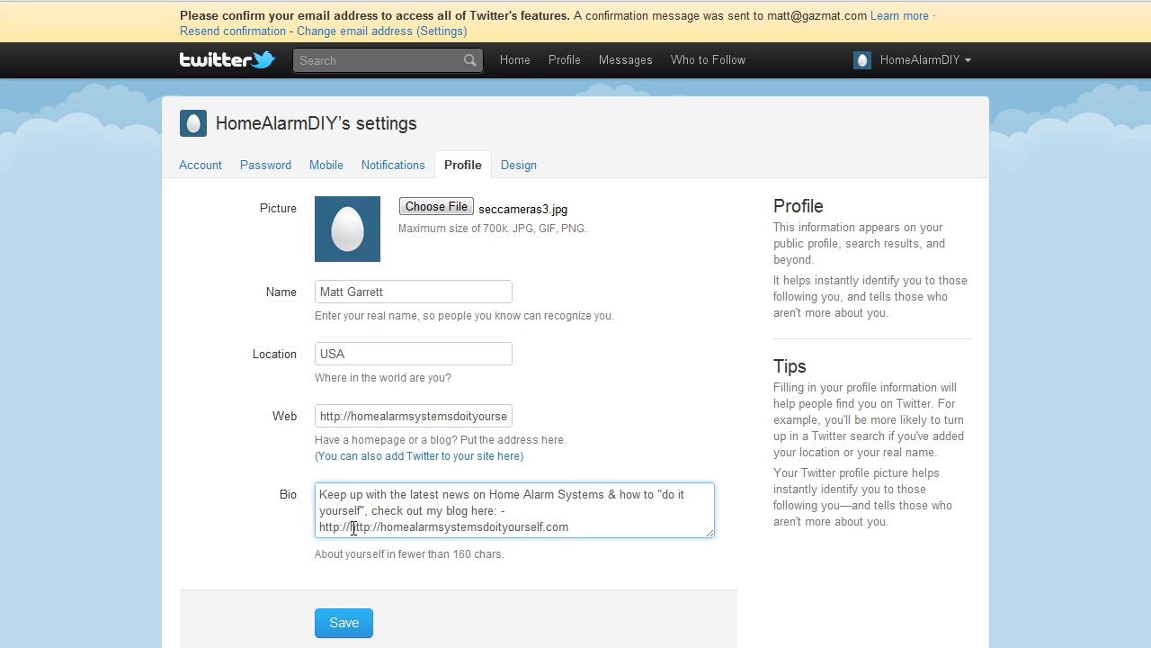
drag(351, 526, 314, 530)
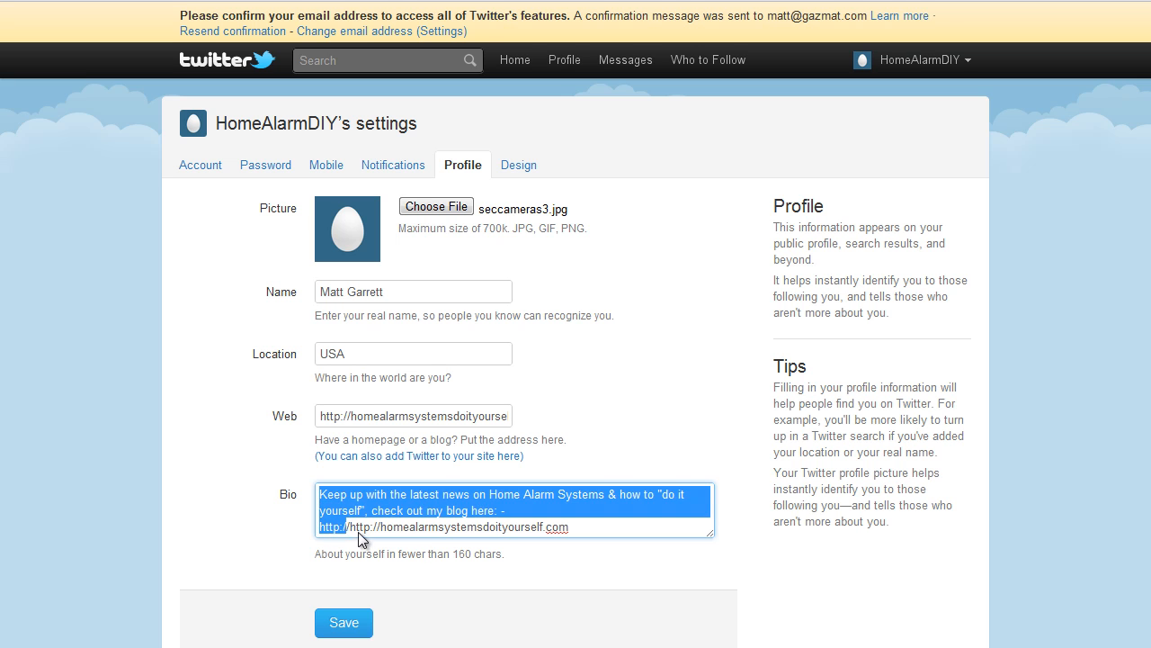
click(351, 526)
key(BackSpace)
key(BackSpace)
key(BackSpace)
key(BackSpace)
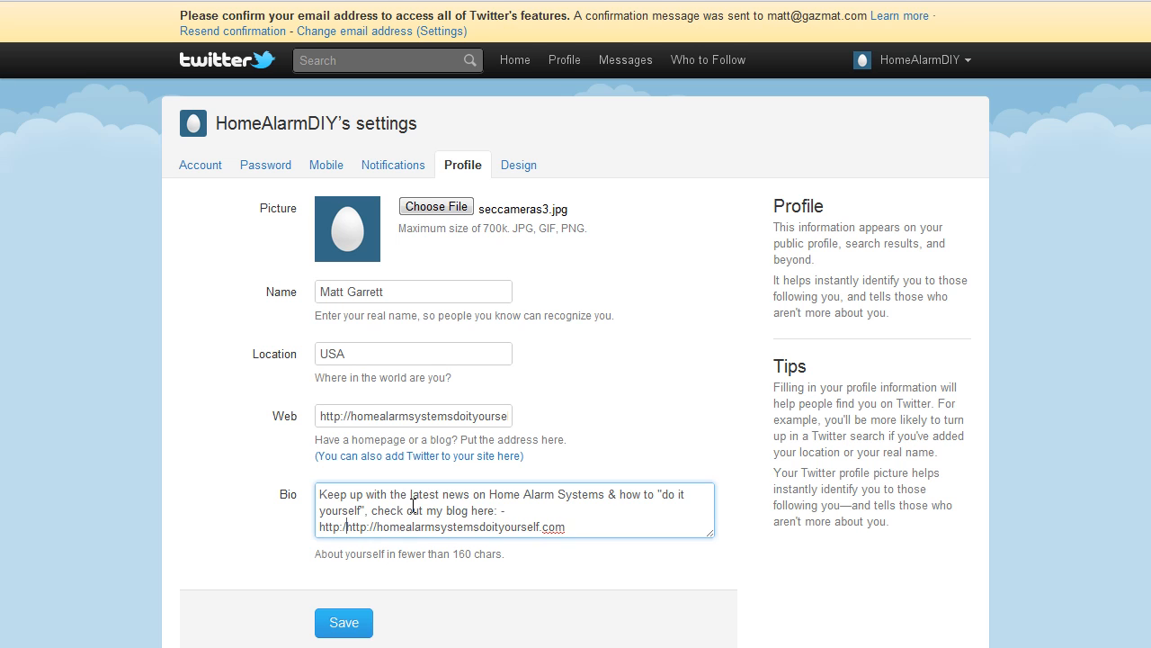
key(BackSpace)
key(BackSpace)
key(BackSpace)
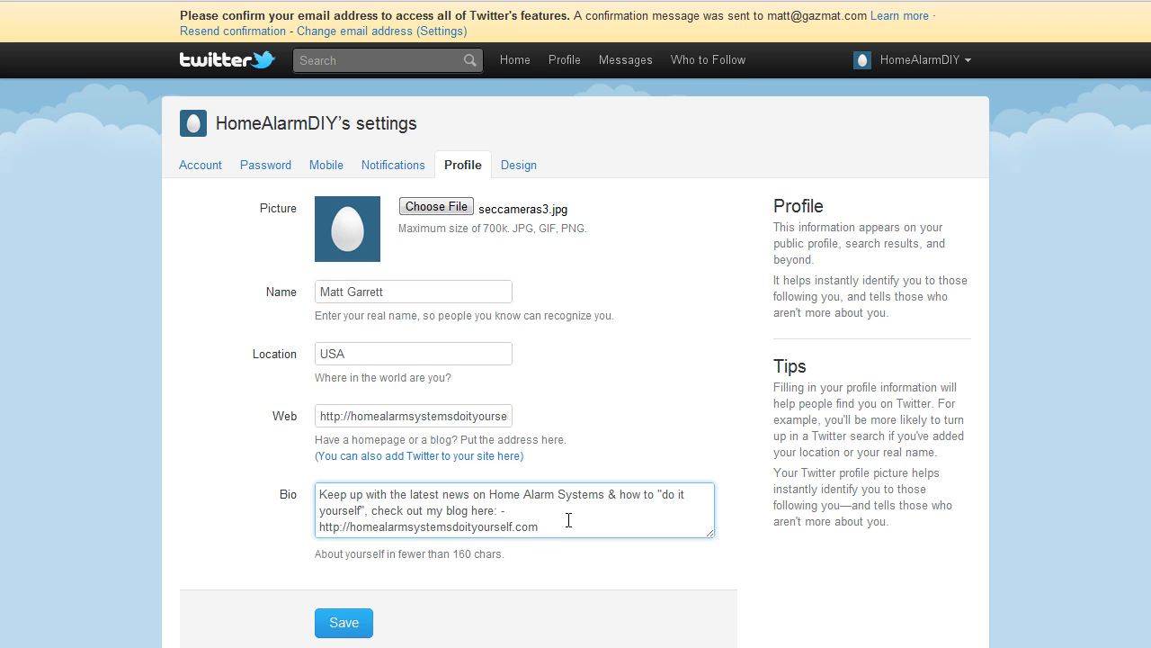
click(339, 627)
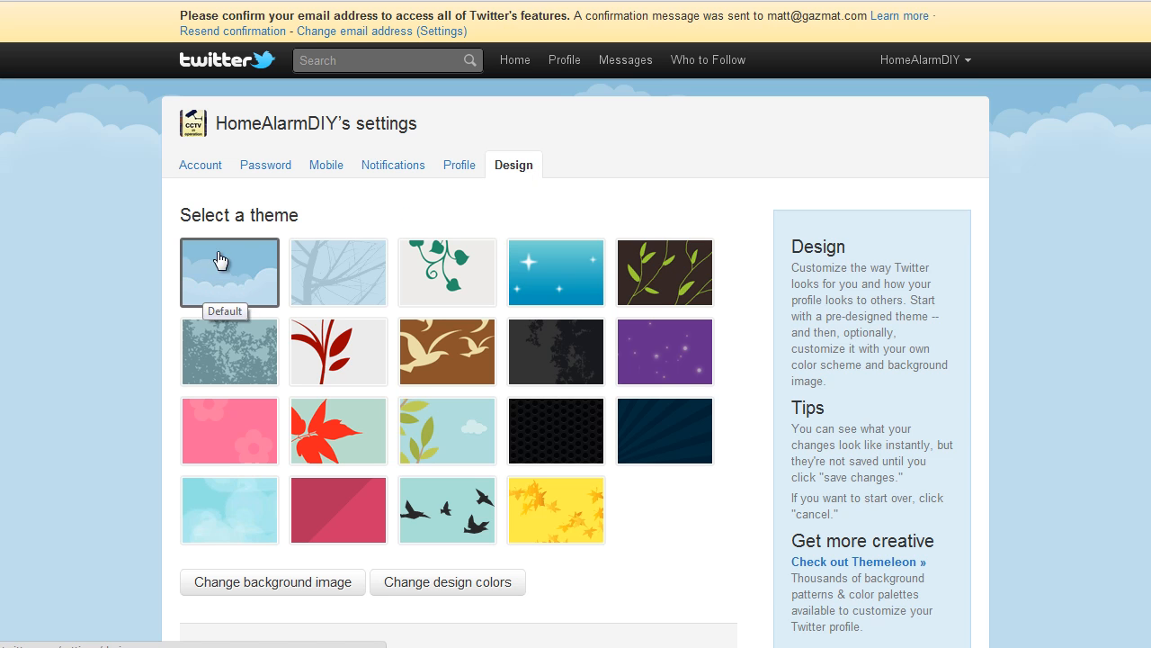
Apply the black honeycomb-mesh theme to the profile design and save the changes
click(359, 291)
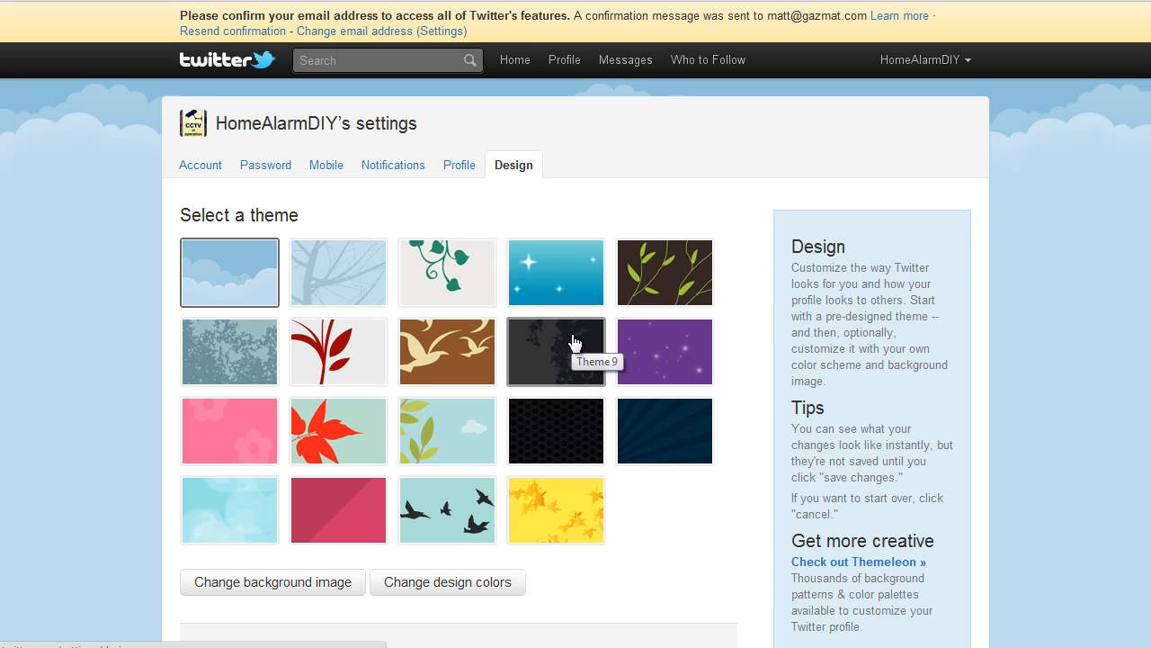
click(487, 355)
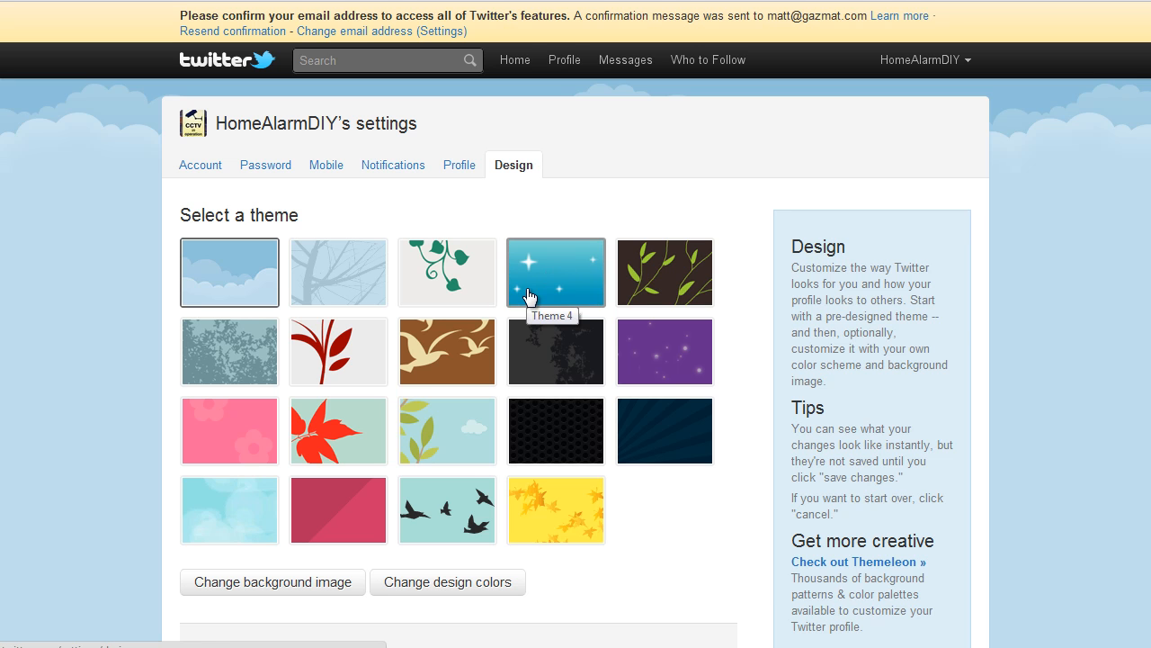
click(555, 447)
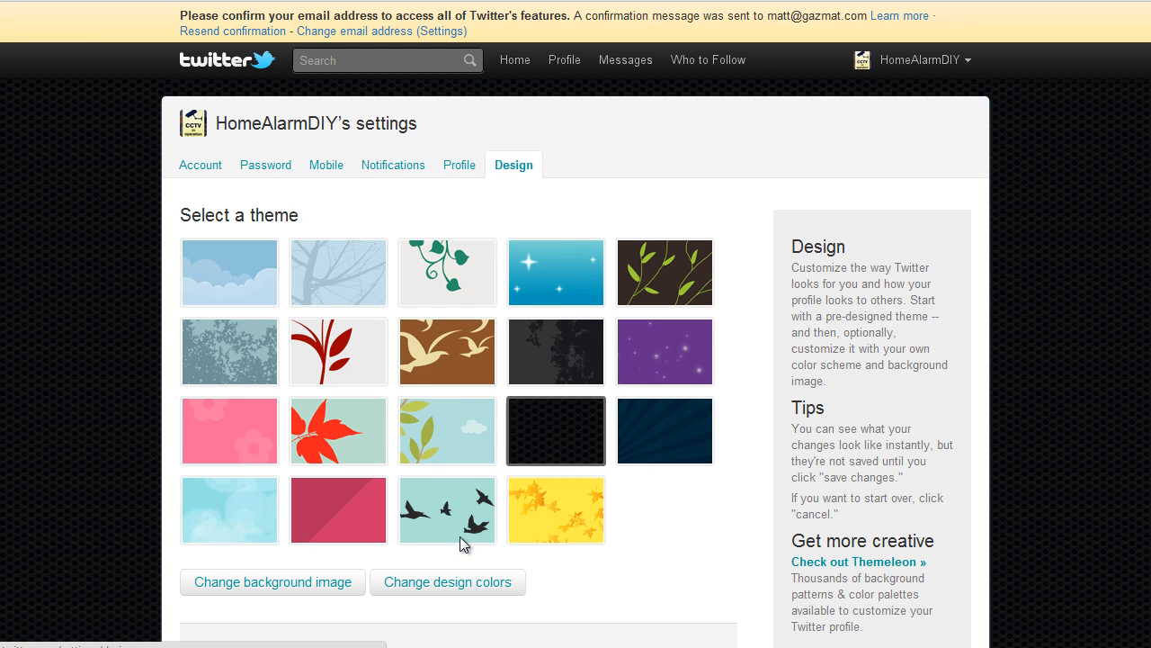
scroll(612, 522, down, 2)
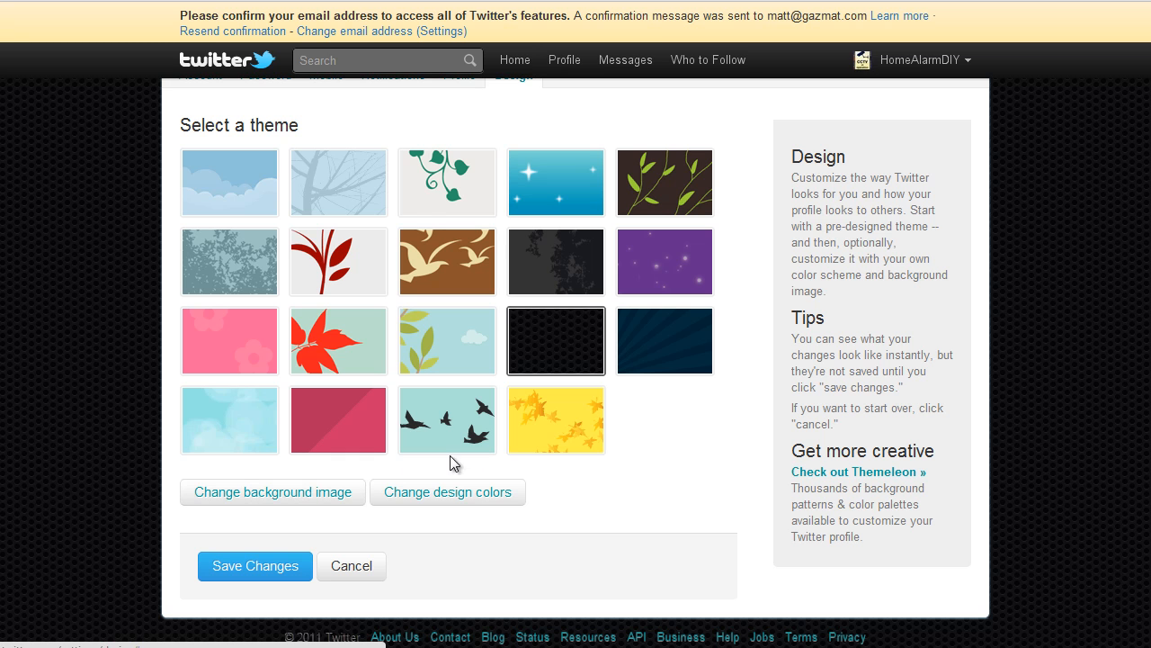
scroll(690, 489, up, 1)
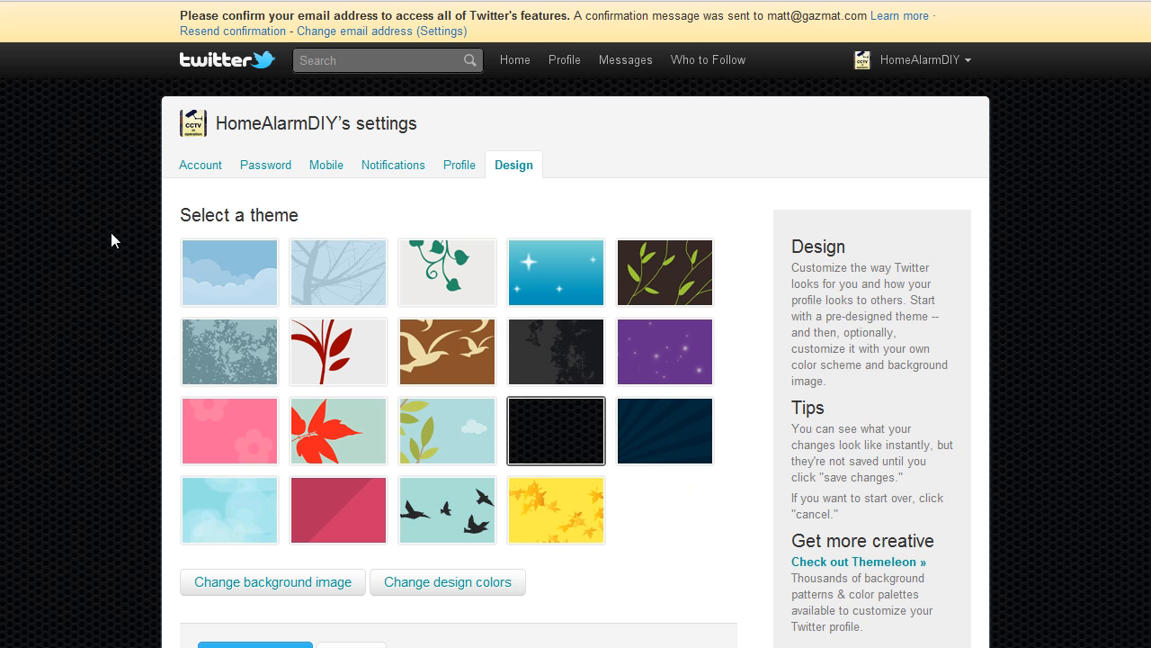
scroll(712, 567, down, 1)
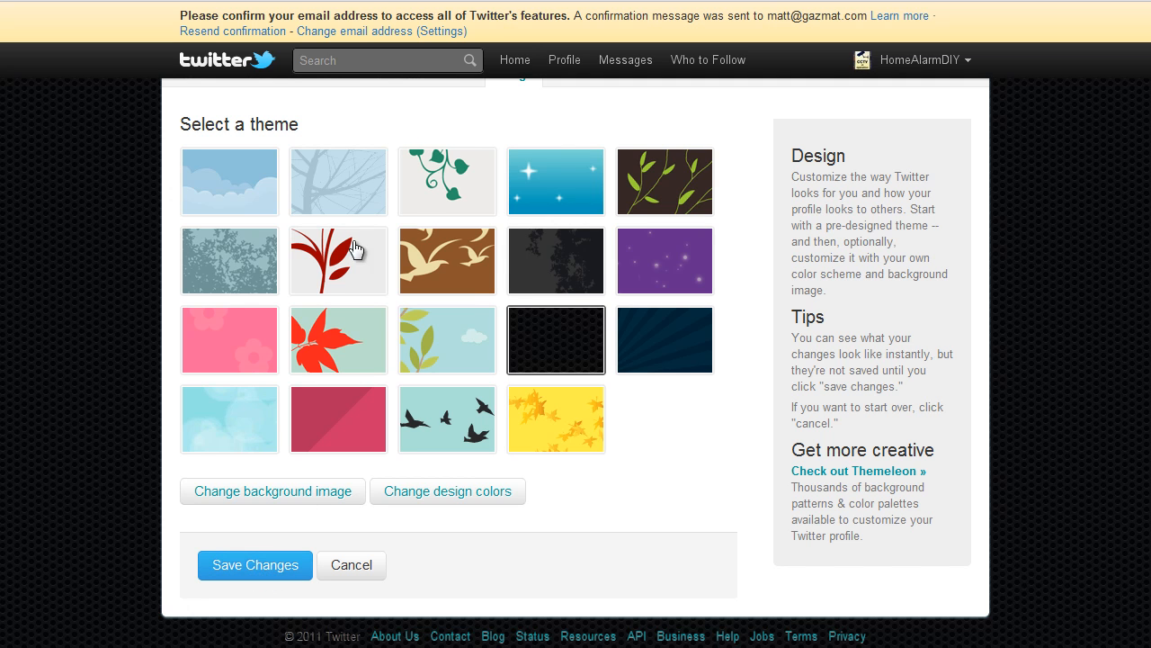
click(278, 564)
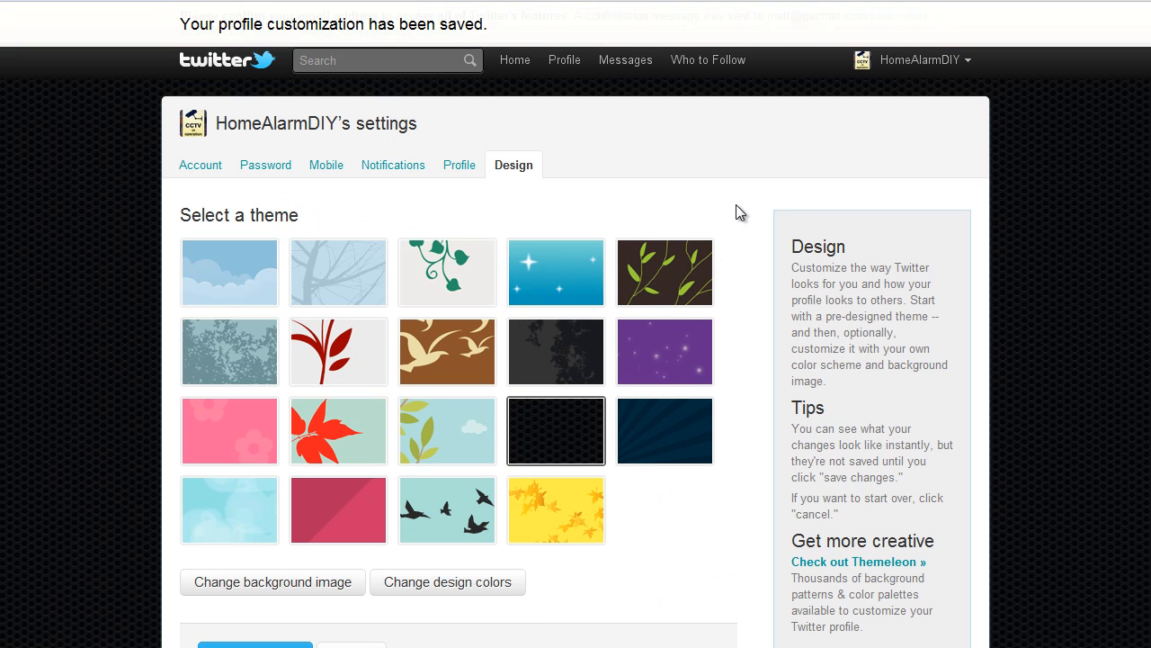
View the home timeline and the public profile page to check the picture, bio, links and new theme
click(514, 65)
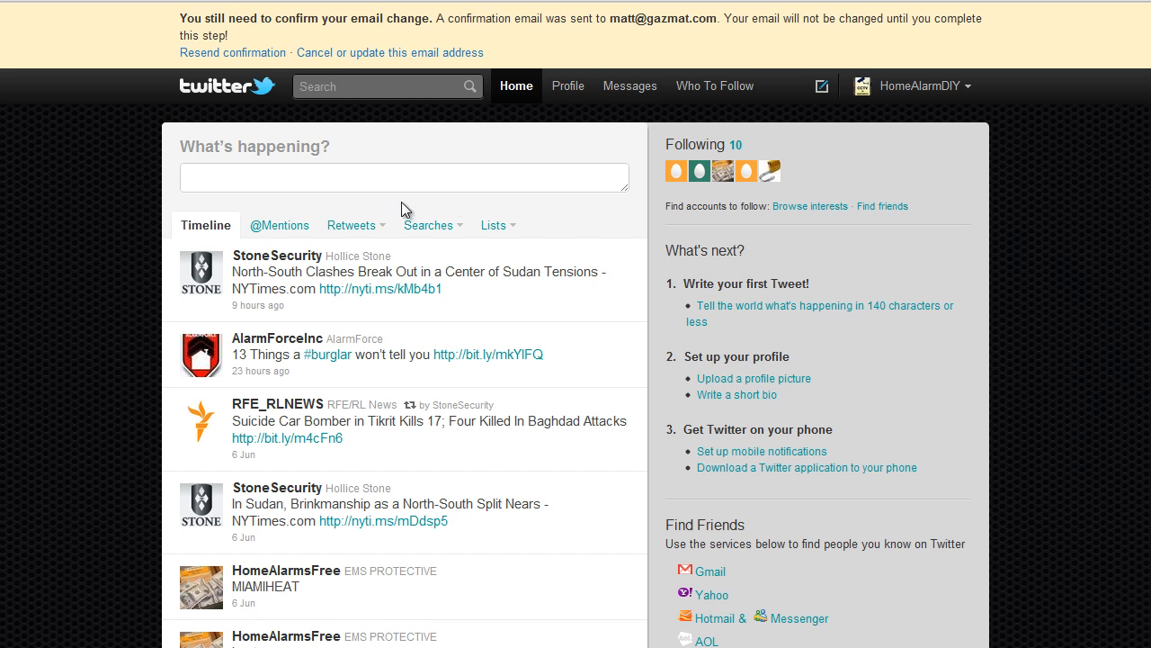
click(565, 94)
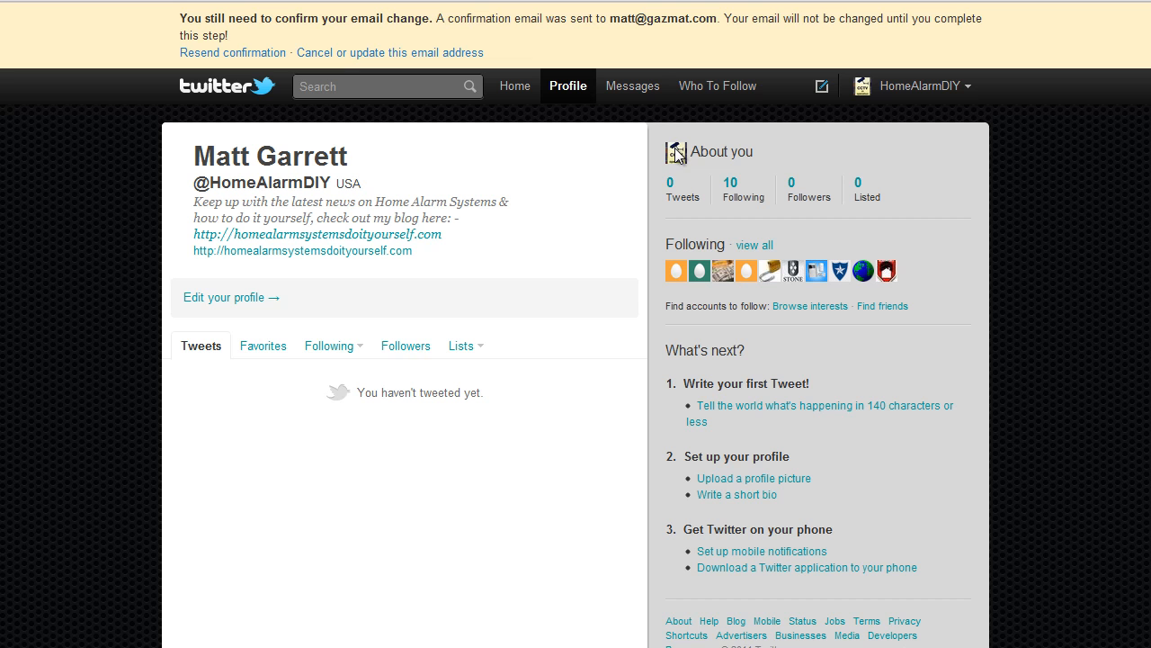
scroll(1028, 358, down, 1)
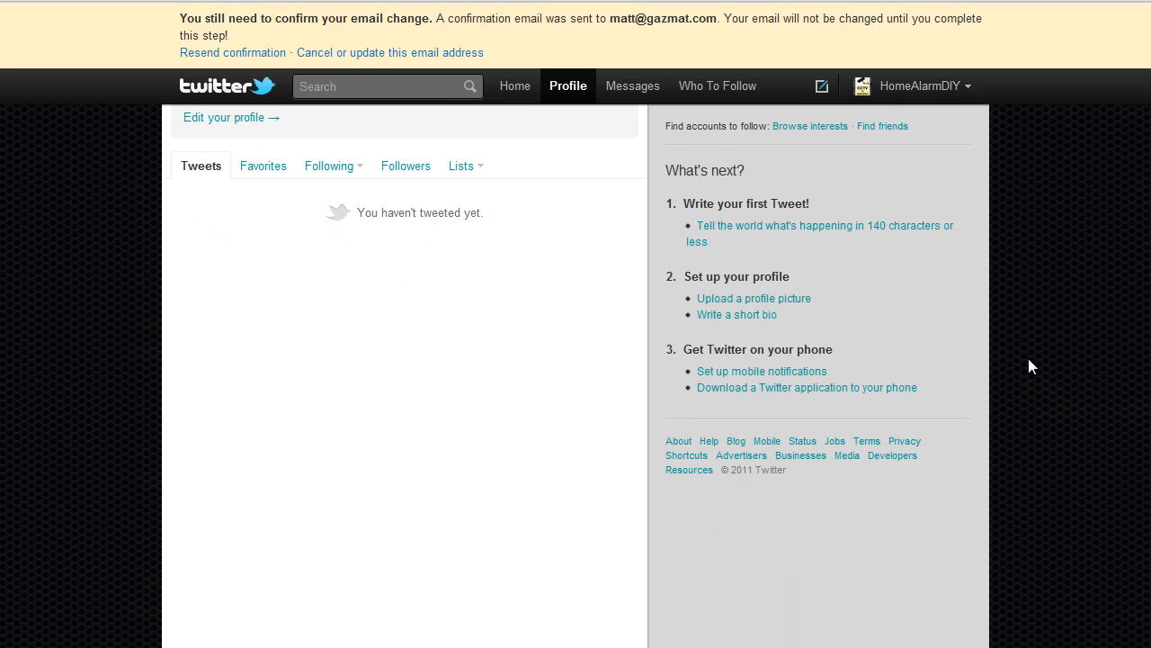
scroll(1029, 360, up, 1)
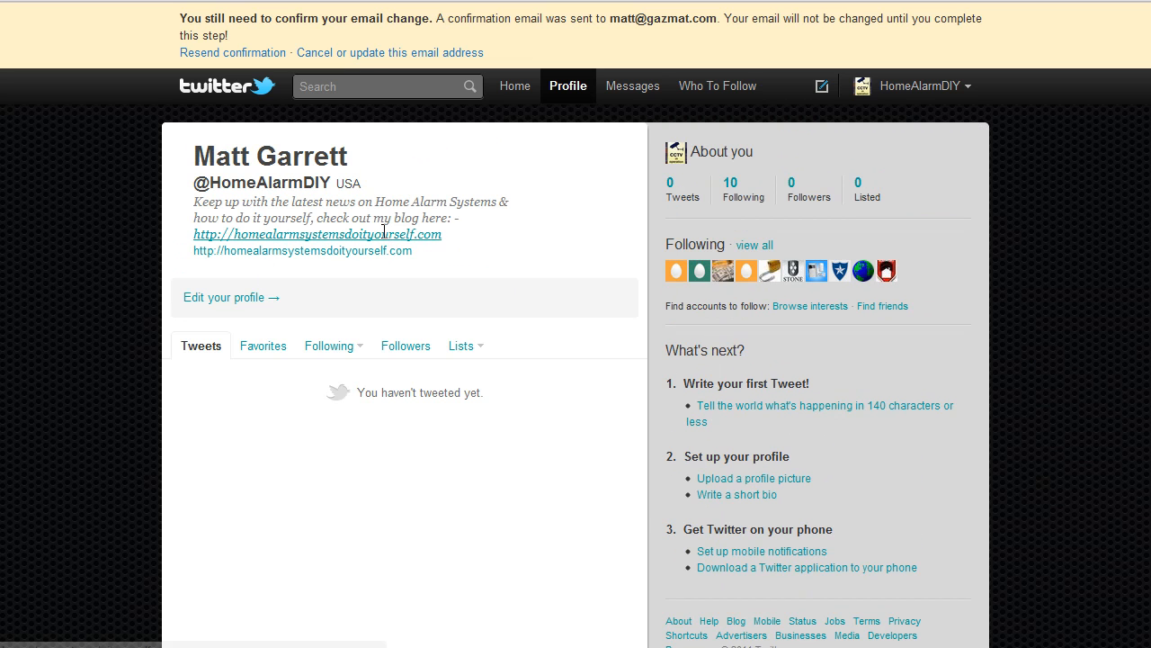